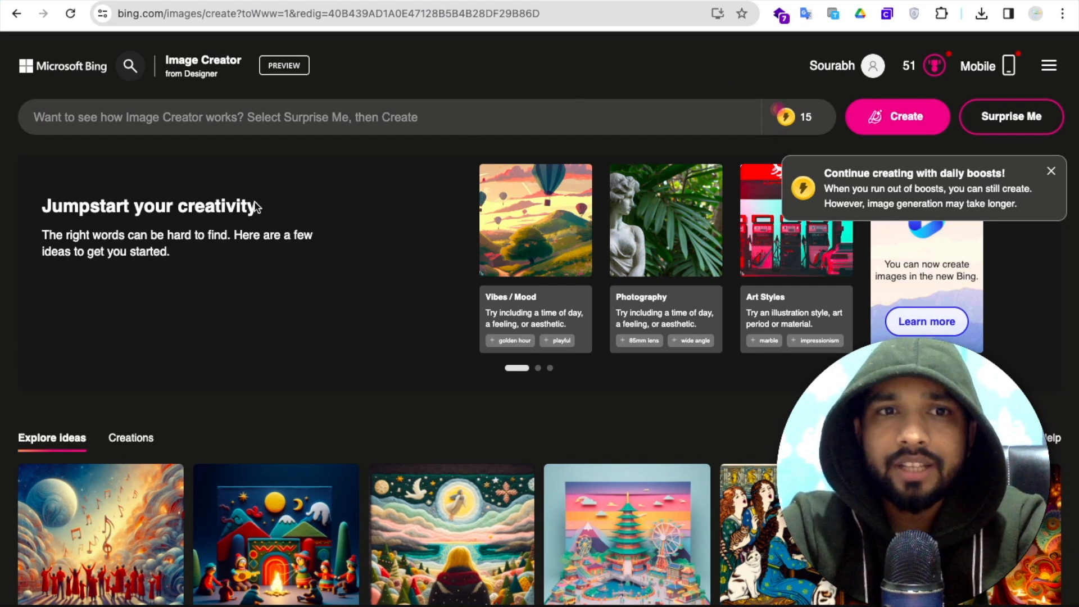
- View the felt art patchwork sample with the blonde woman from the explore ideas gallery and read its full prompt
left_click(229, 106)
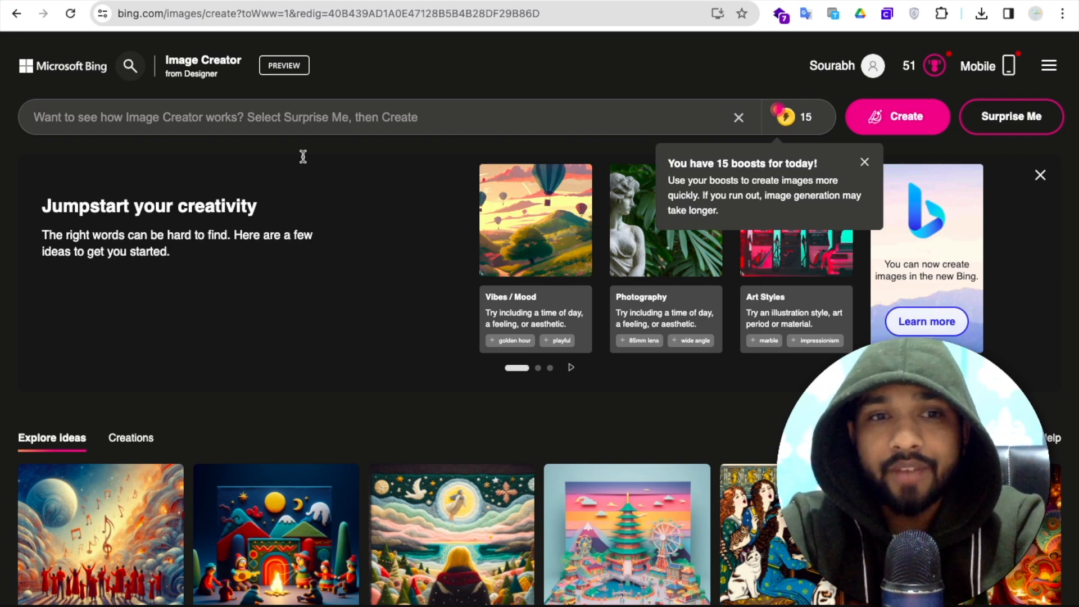
scroll(436, 441, "down", 4)
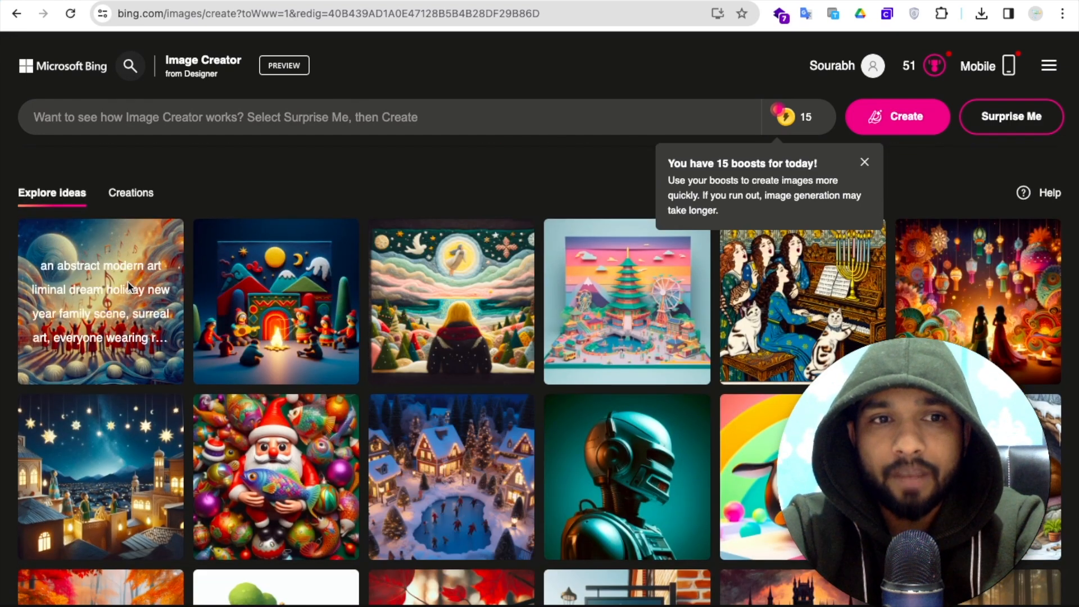
scroll(101, 281, "down", 1)
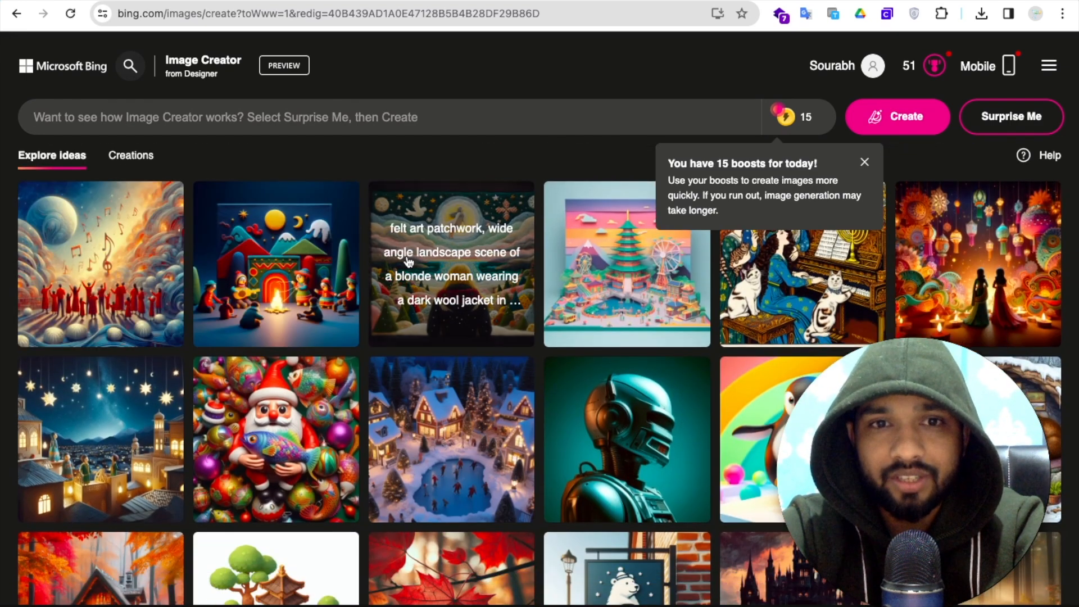
left_click(494, 270)
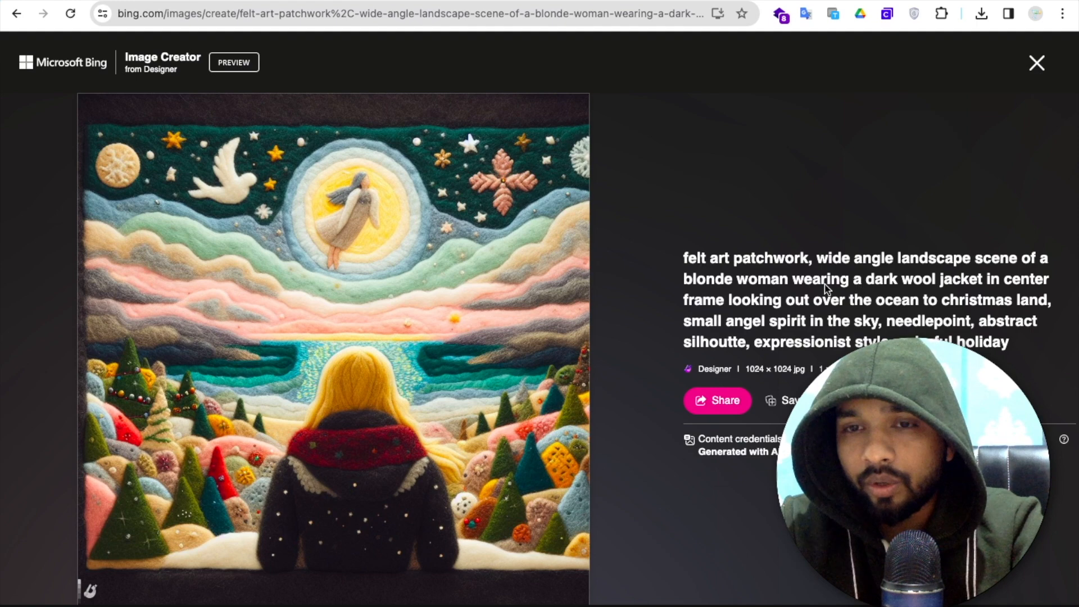
left_click_drag(683, 258, 1023, 353)
left_click(1036, 63)
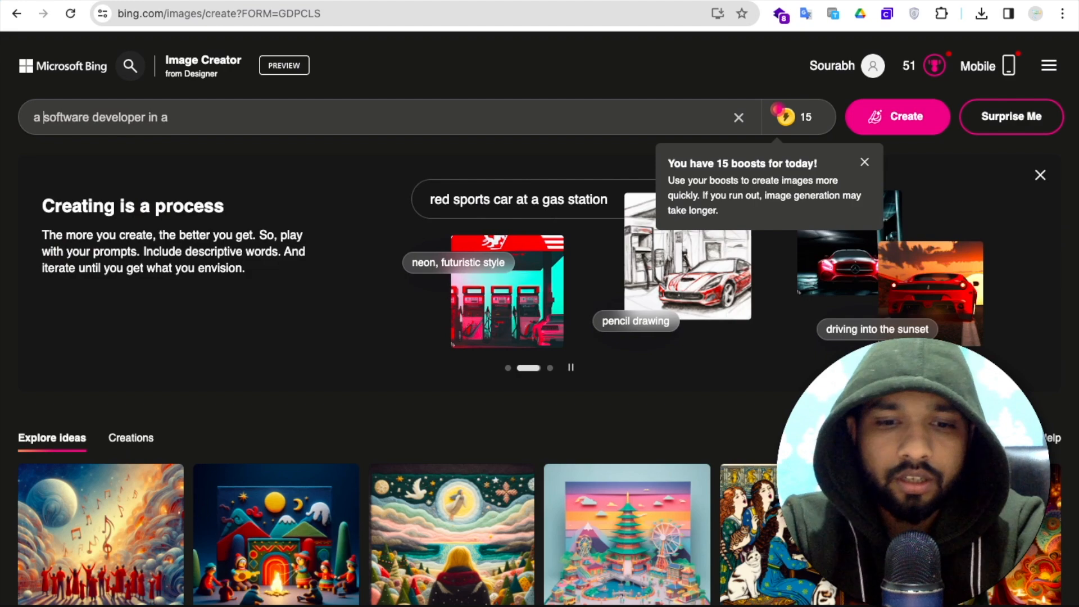
- Generate images from the prompt "a girl software developer in a mountain with river and sun"
type("girl software developer in a")
left_click(191, 118)
type("mountain with river and ")
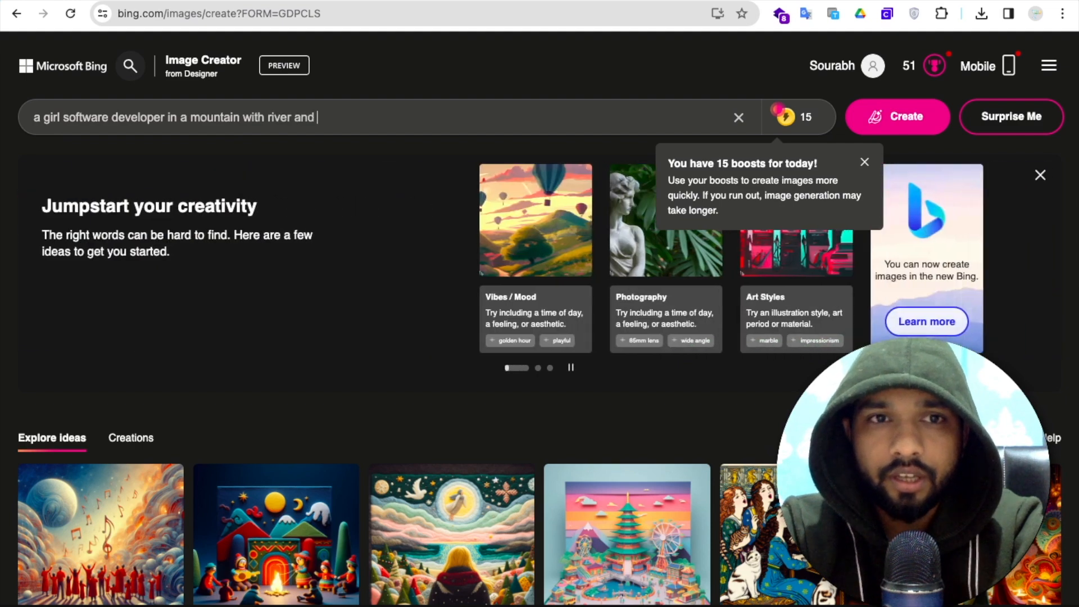
type("sun")
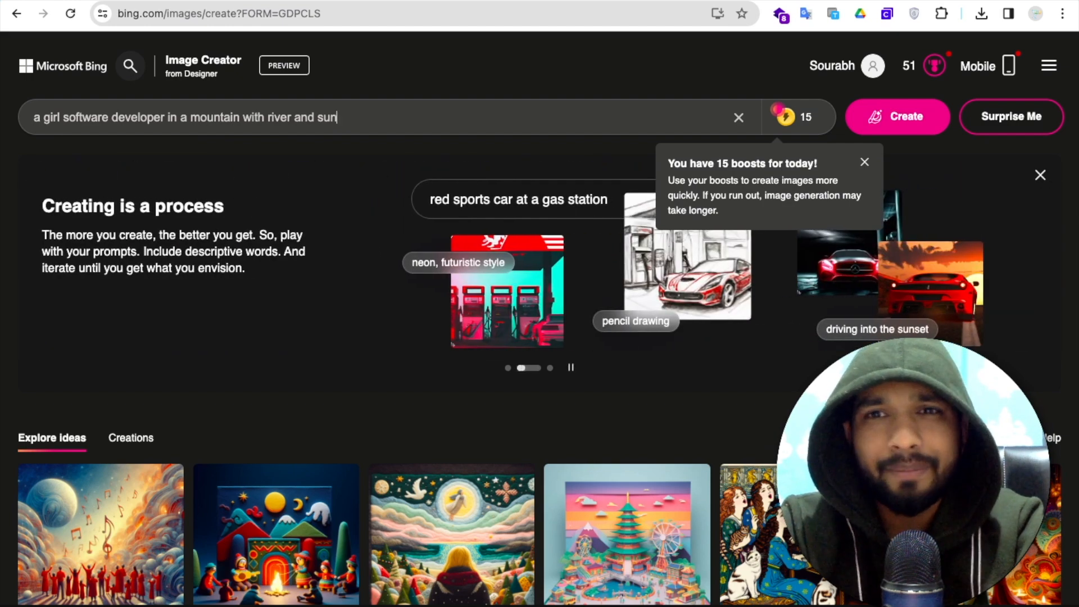
left_click(889, 119)
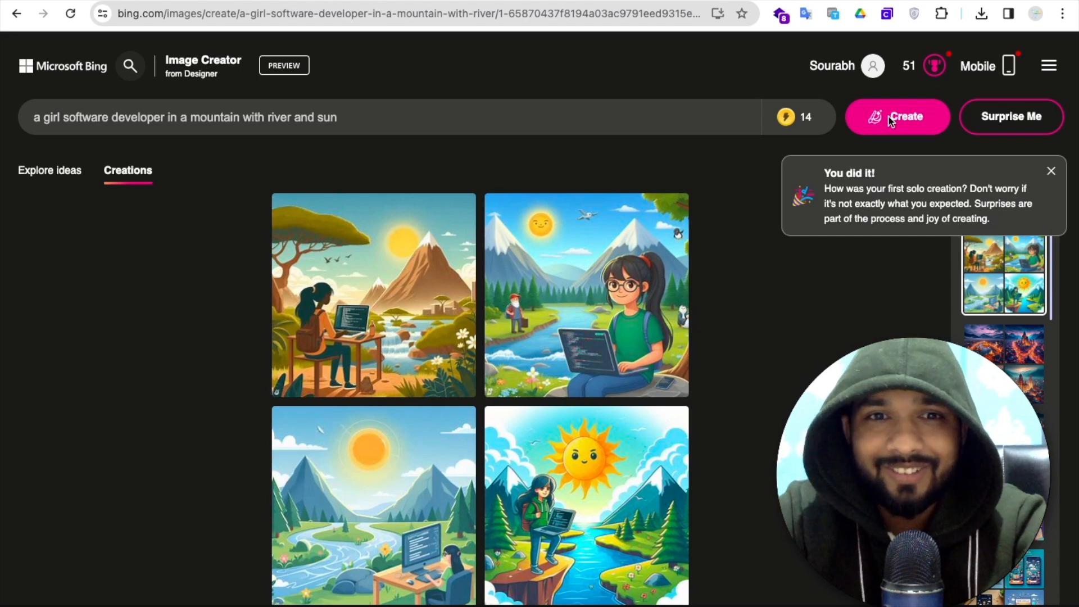
- View the generated image of the girl standing on the cliff with a laptop at full size, then close it
scroll(358, 257, "down", 1)
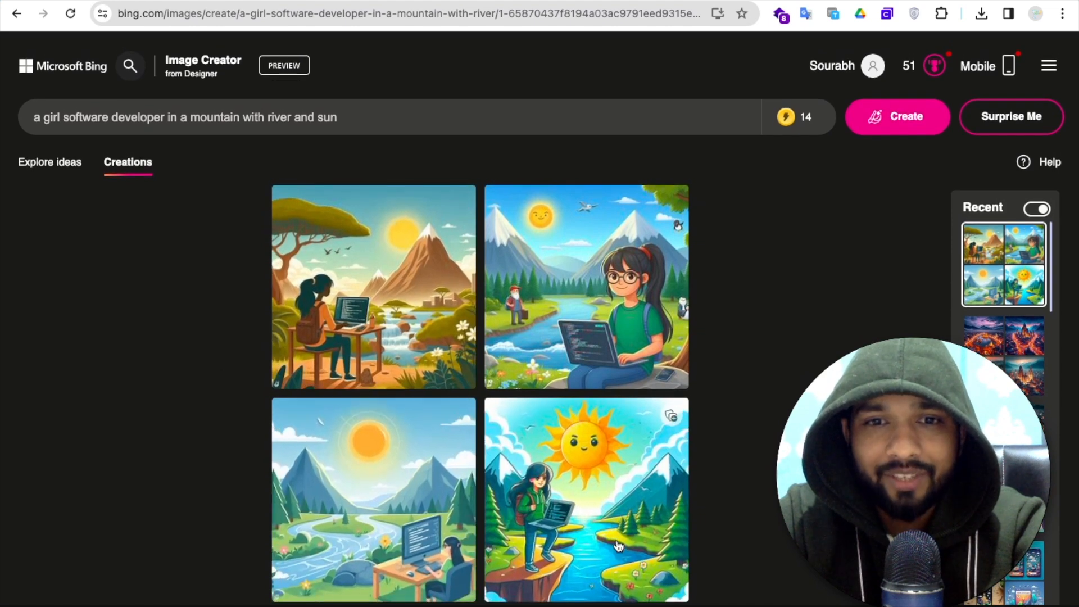
left_click(572, 496)
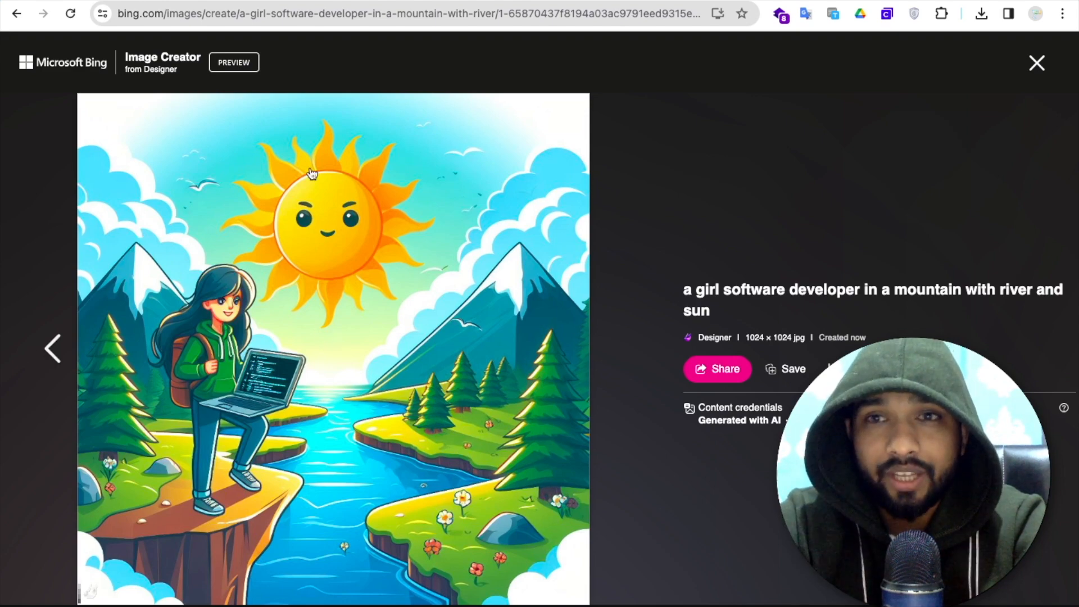
left_click(1036, 64)
- Replace the image prompt with "one modern palace near river and mountains"
left_click(242, 115)
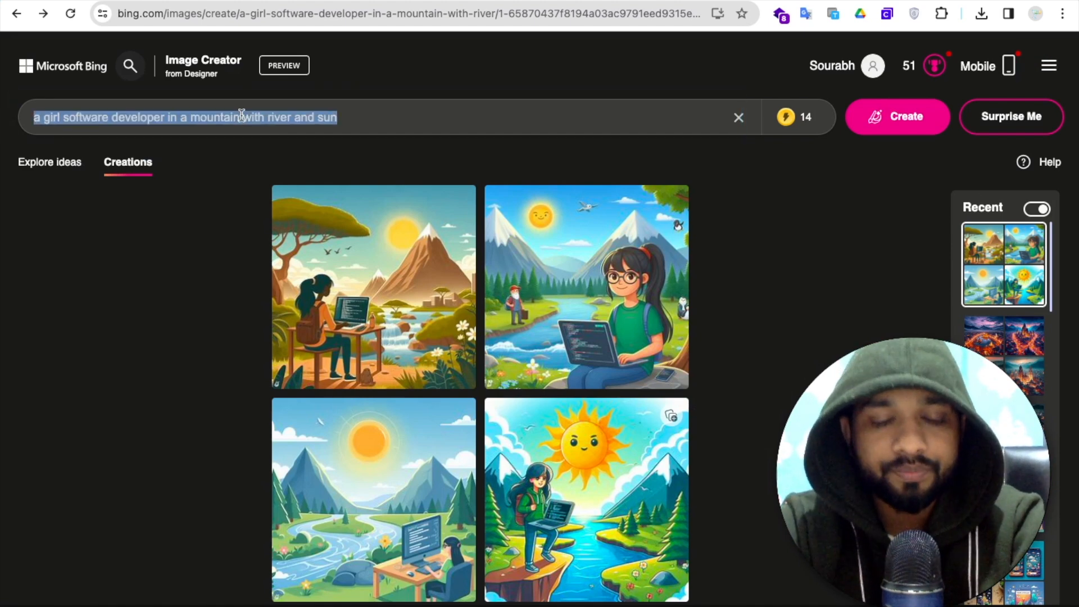
type("one palace")
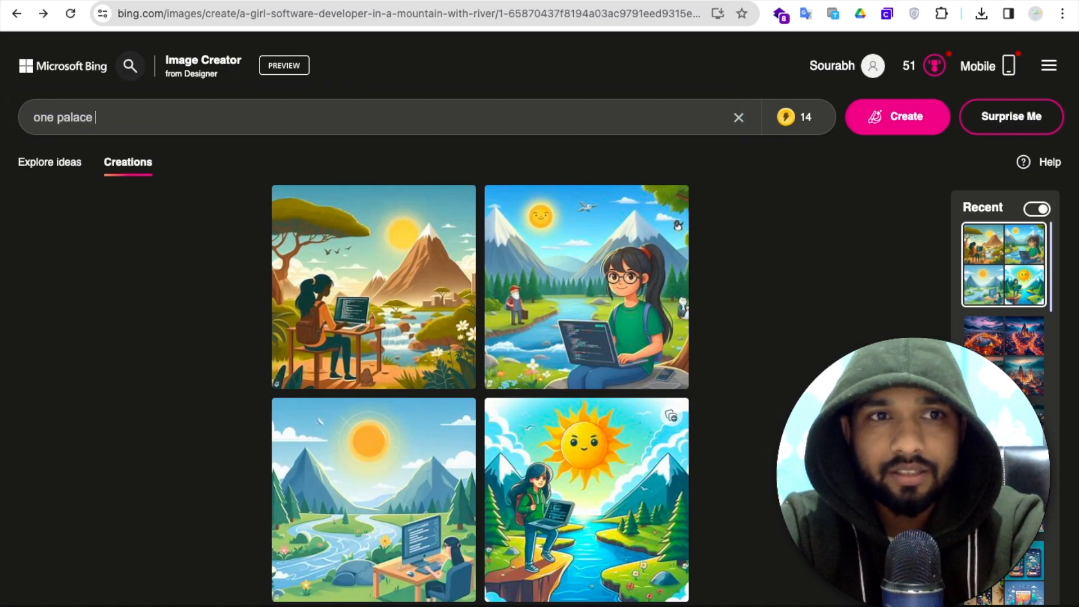
key("super+a")
type("one modern palace ne")
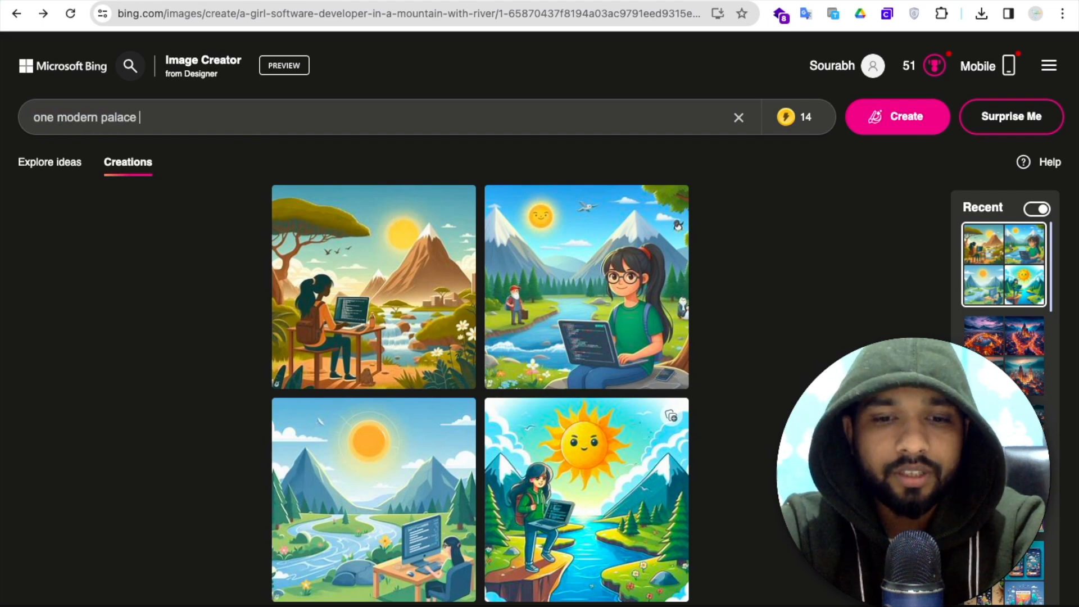
type("ar river a")
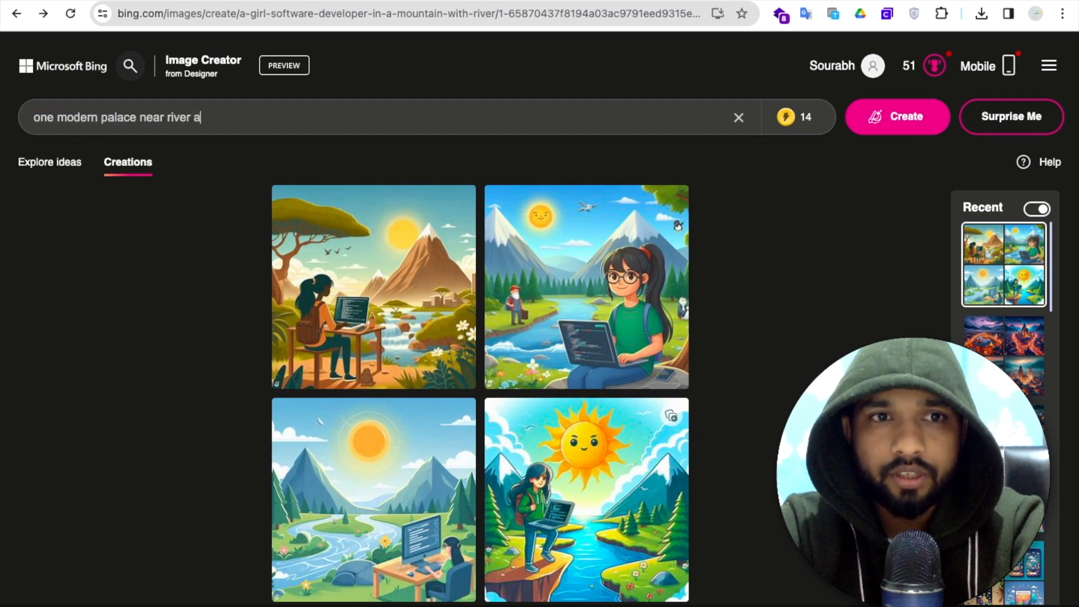
type("nd mountains")
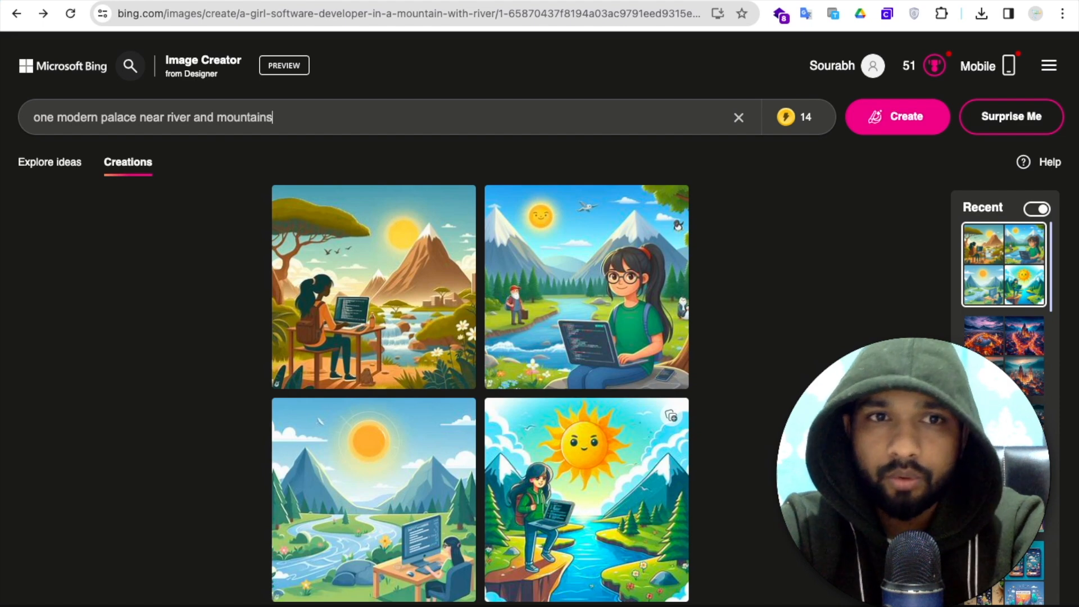
- Extend the palace prompt with ", 7 cars with horses , some servants , with big boundary" and generate the images
type(" , 7 cars")
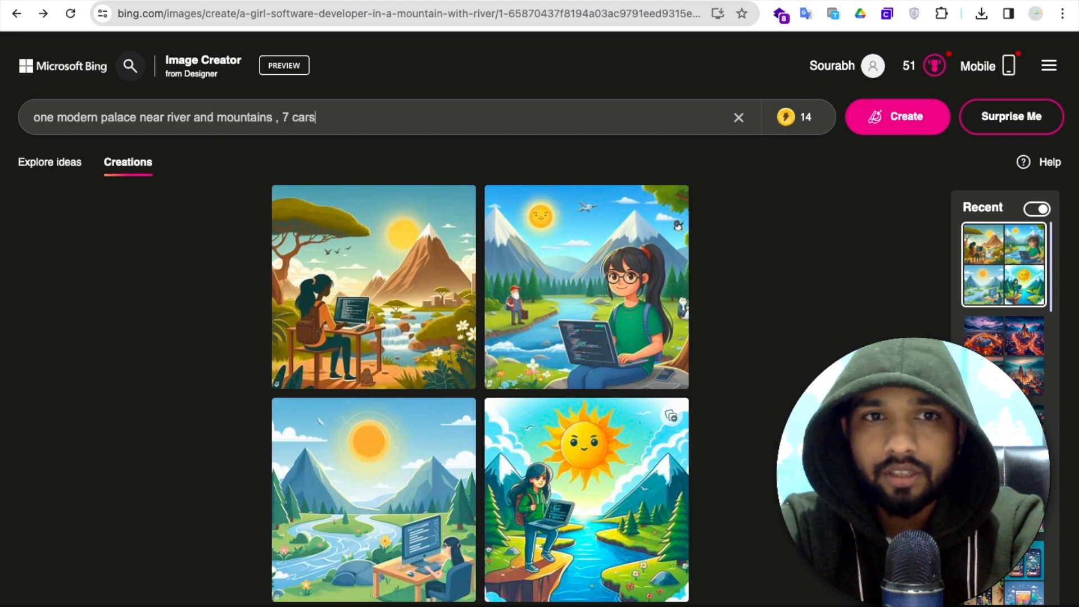
type(" with ")
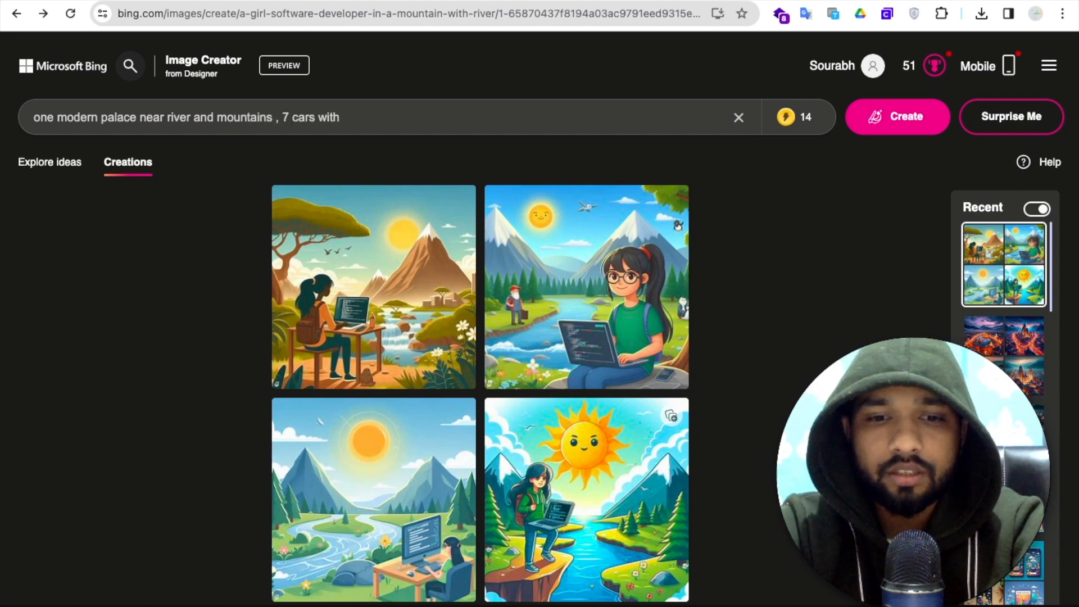
type("horses")
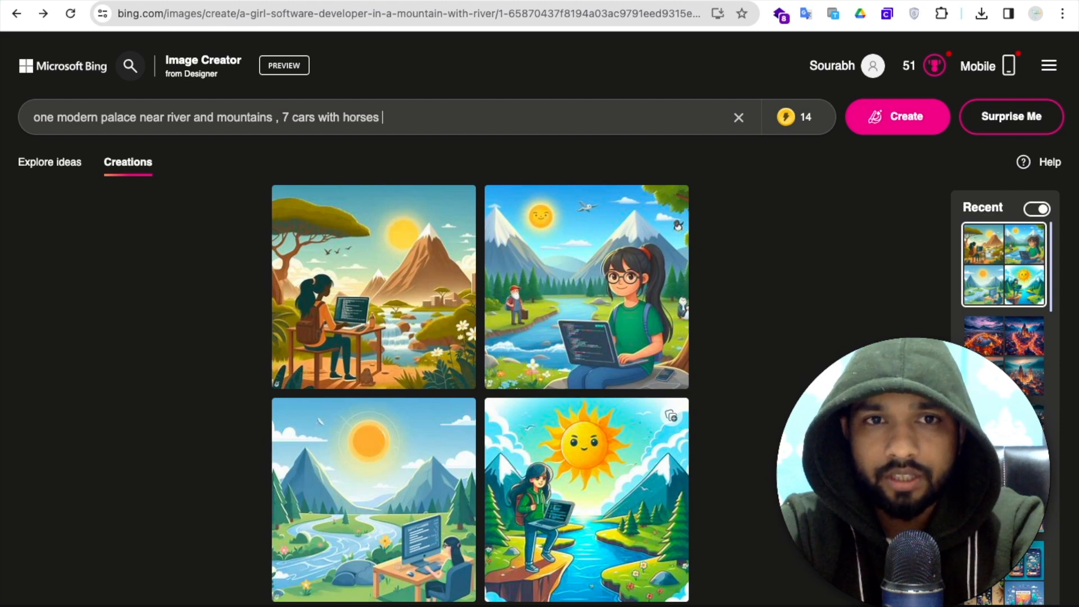
type(" , some serv")
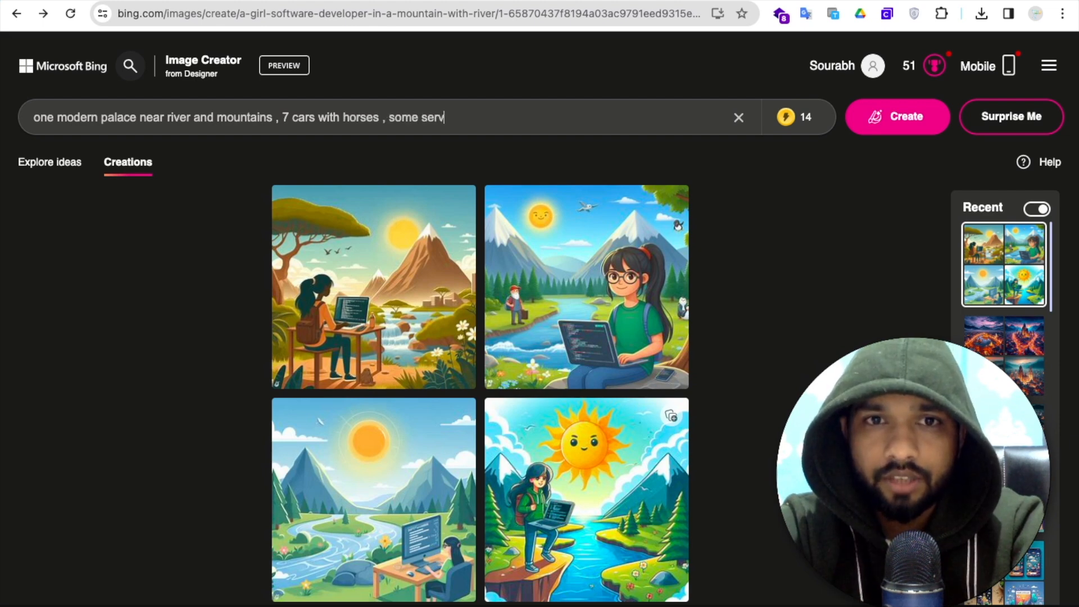
type("ents ,")
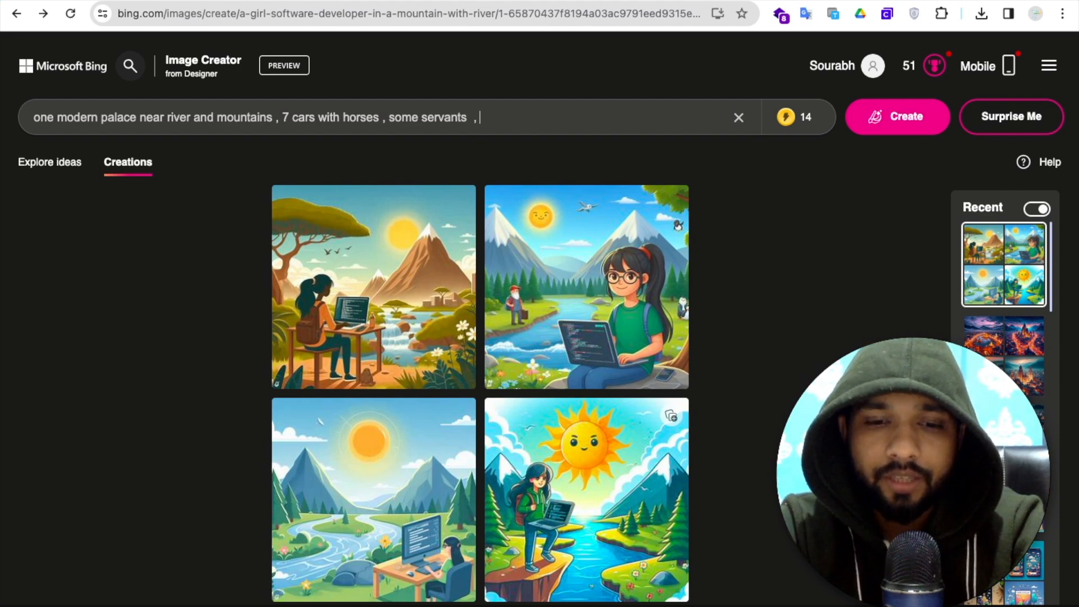
type("with big boundary")
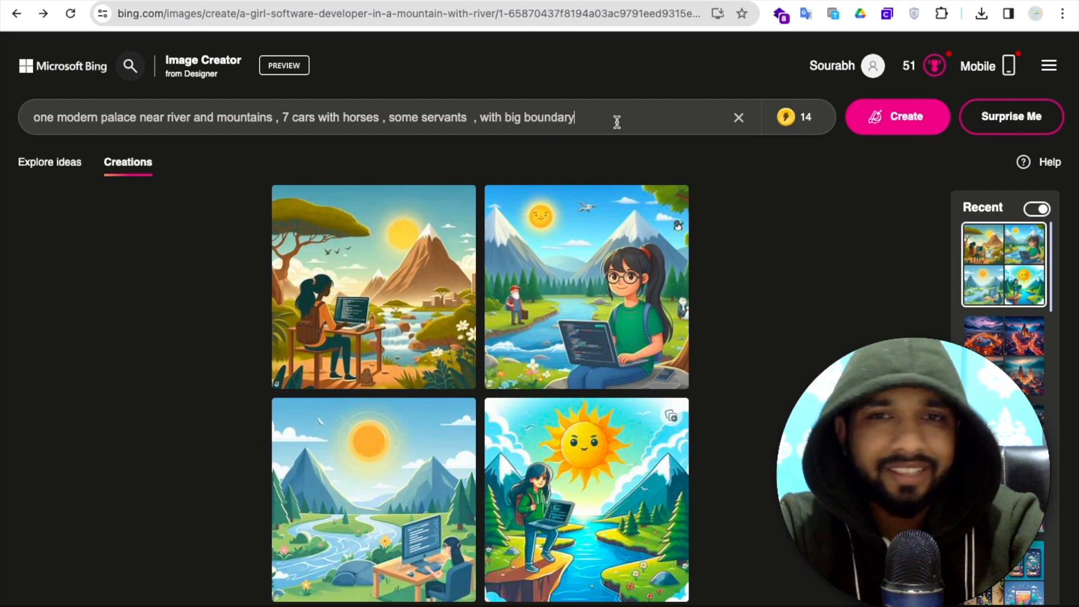
left_click(911, 123)
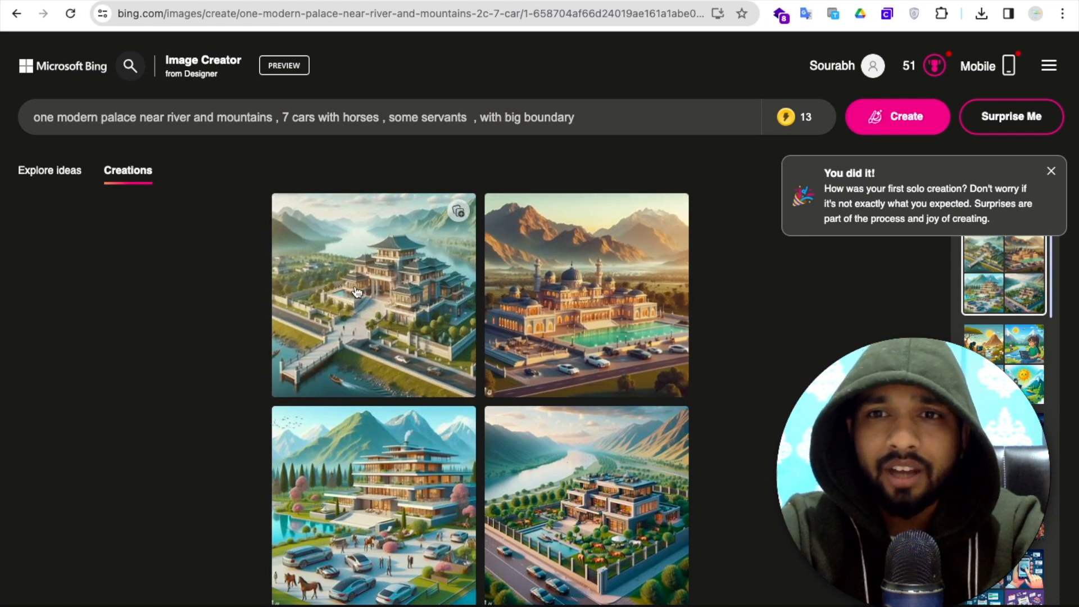
- Browse through all four generated palace images at full size, then close the image view
mouse_move(789, 119)
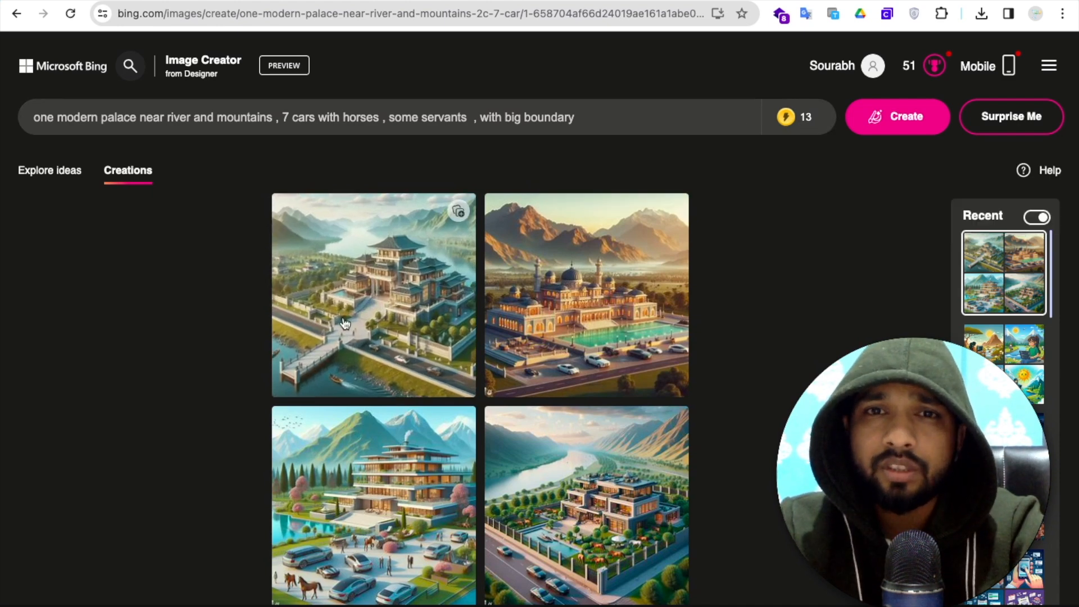
left_click(363, 321)
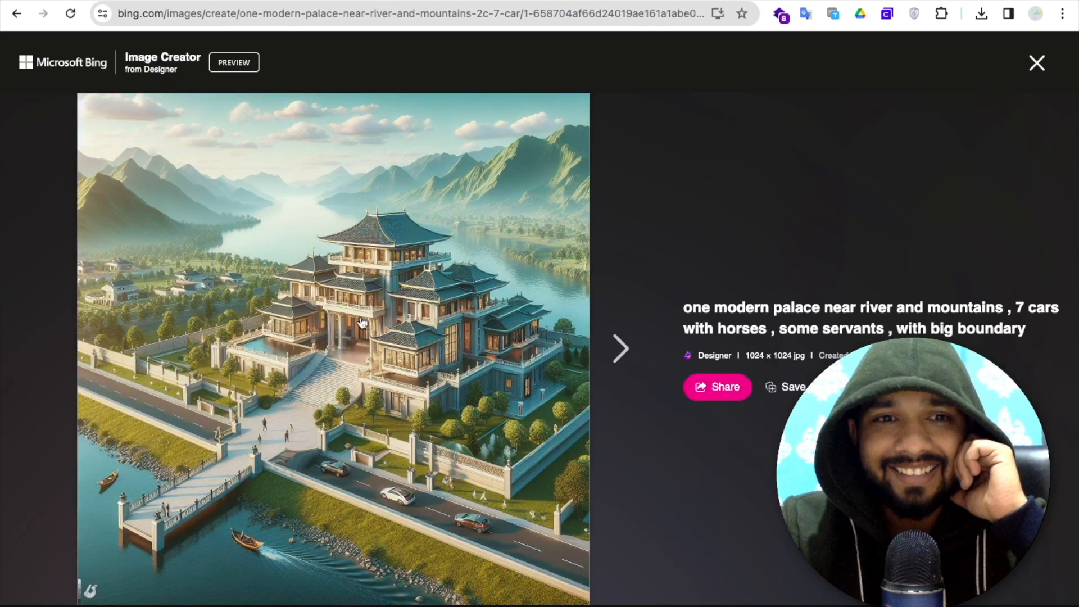
key("Right")
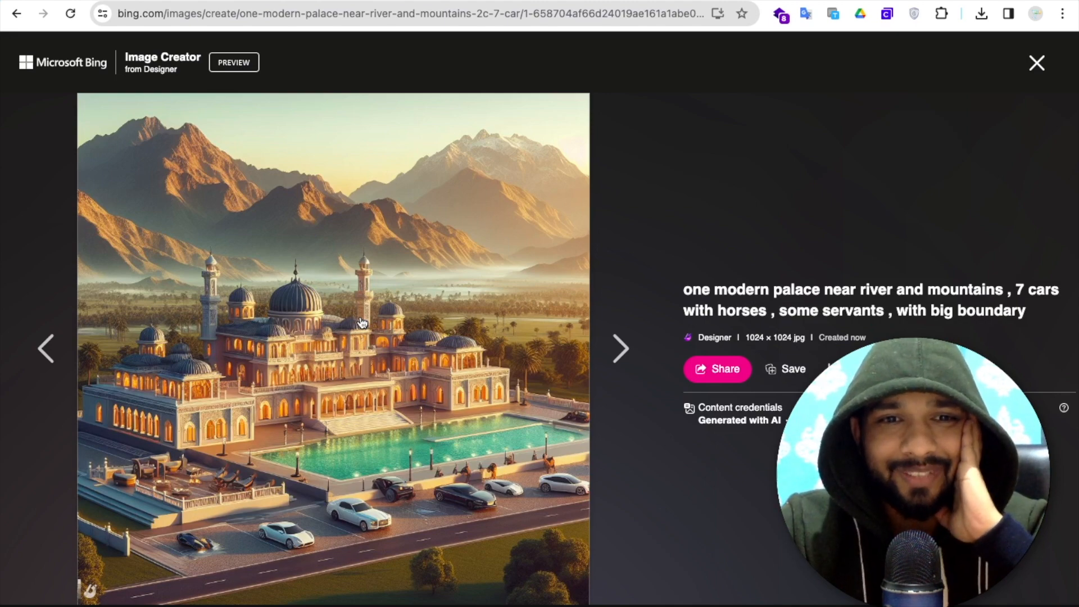
key("Right")
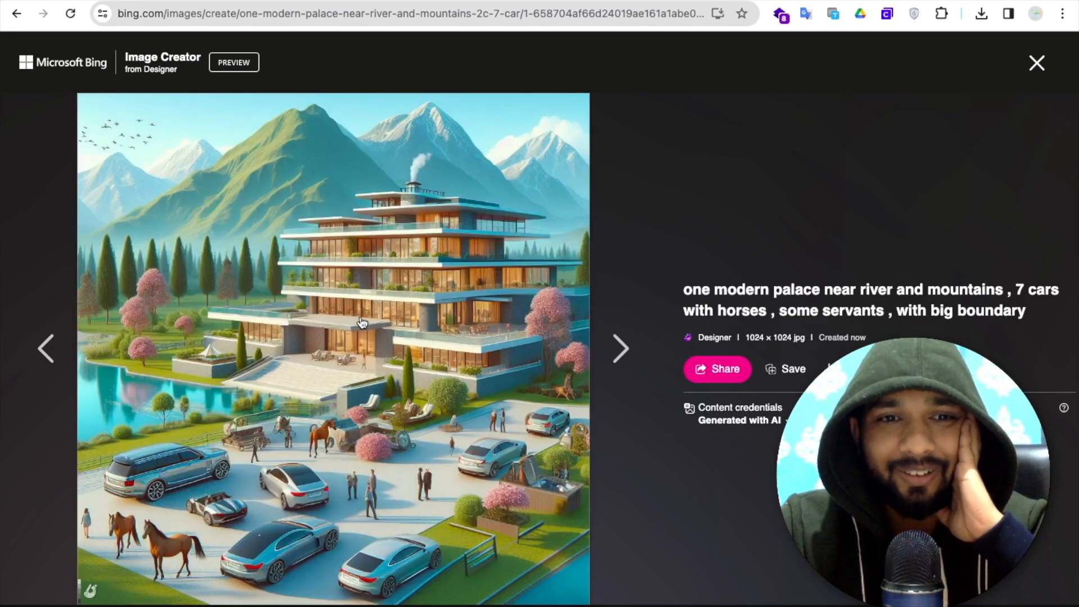
key("Right")
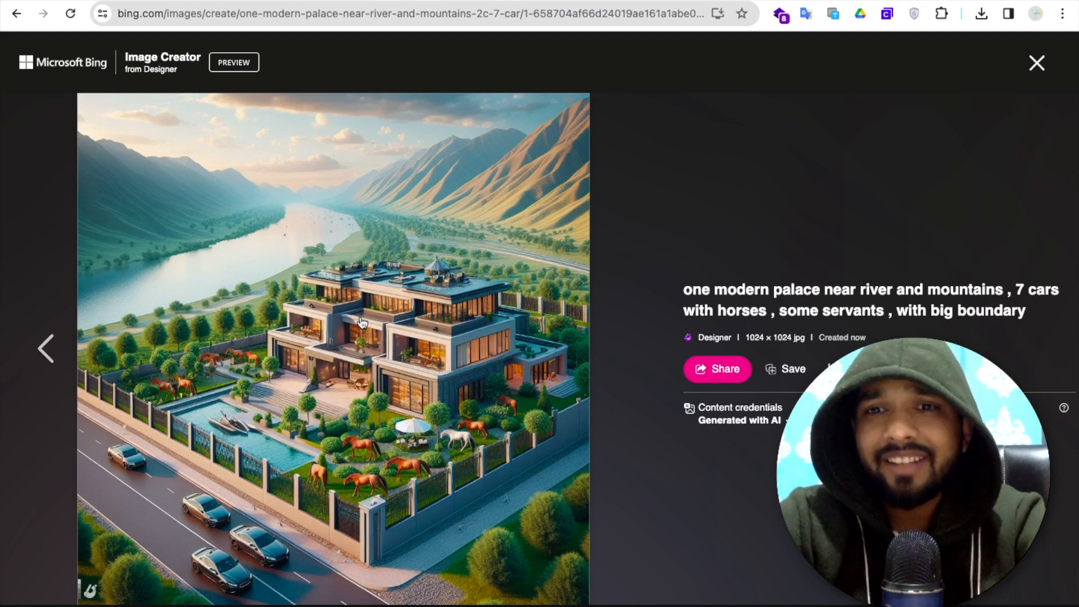
left_click(1038, 64)
- Replace the palace prompt with "youtube thumbnail for android app"
left_click(210, 120)
key("ctrl+a")
type("youtube thumbnail ")
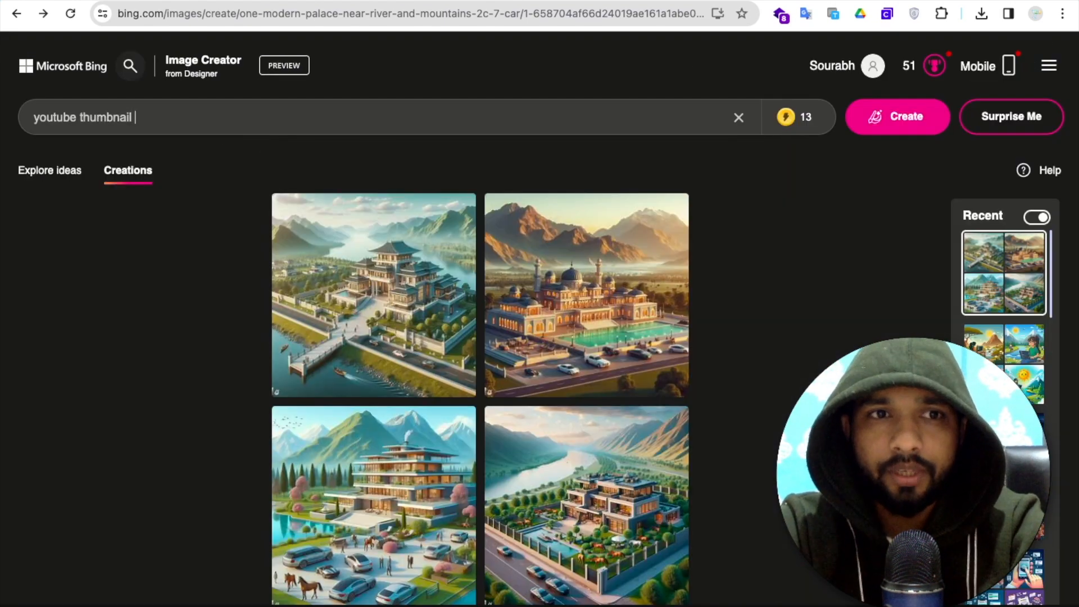
type("for android app")
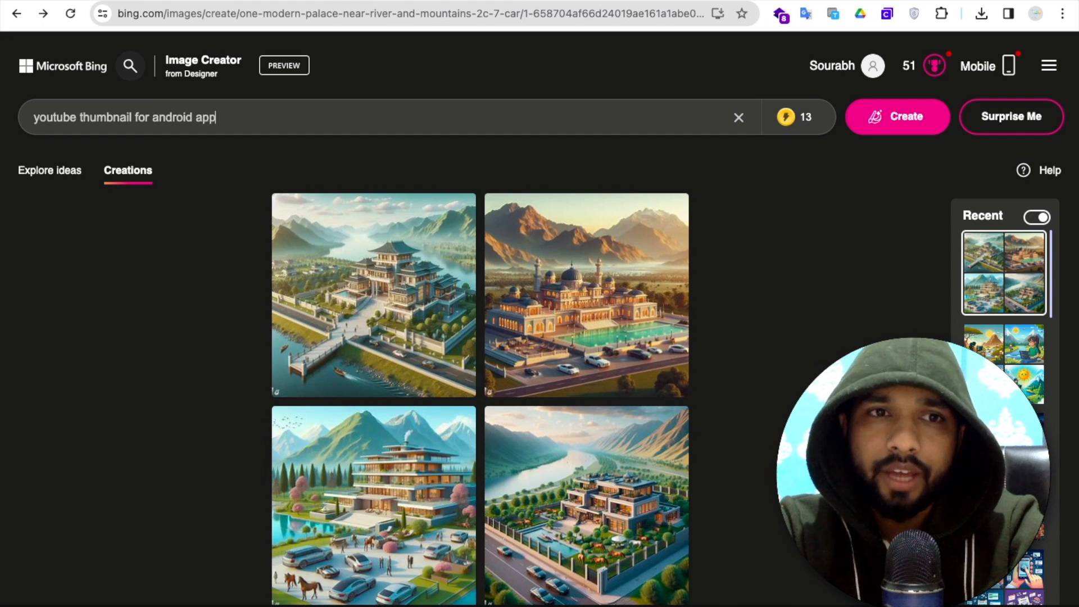
- Replace "android app" in the thumbnail prompt with "aircraft game application with How to create"
key("BackSpace")
key("BackSpace")
key("BackSpace")
key("BackSpace")
key("BackSpace")
key("BackSpace")
key("BackSpace")
key("BackSpace")
key("BackSpace")
key("BackSpace")
key("BackSpace")
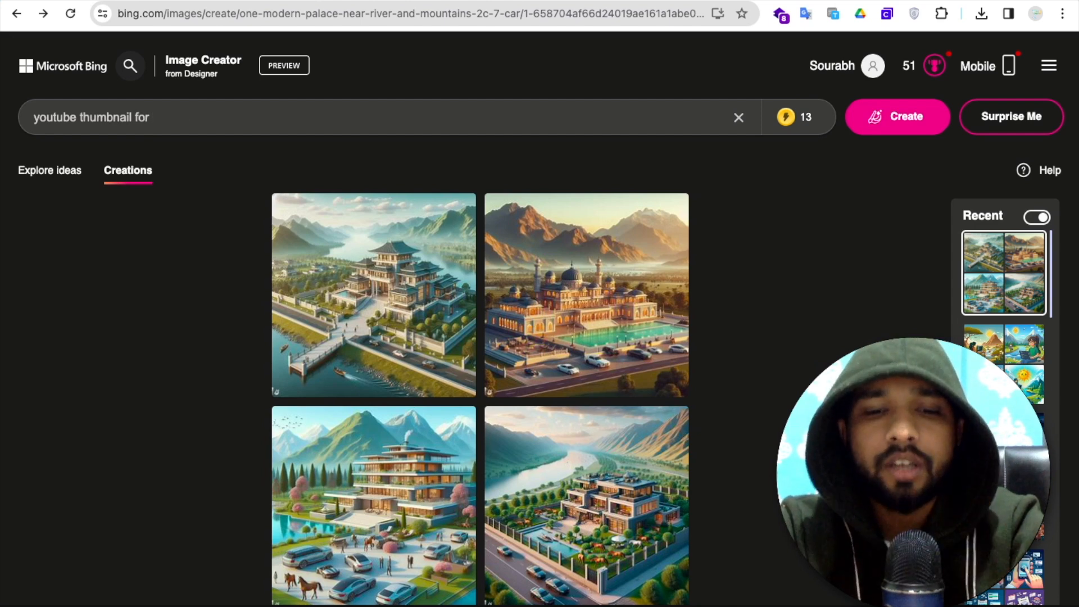
type("aircraft game app")
key("BackSpace")
key("BackSpace")
key("BackSpace")
type("application with How to create")
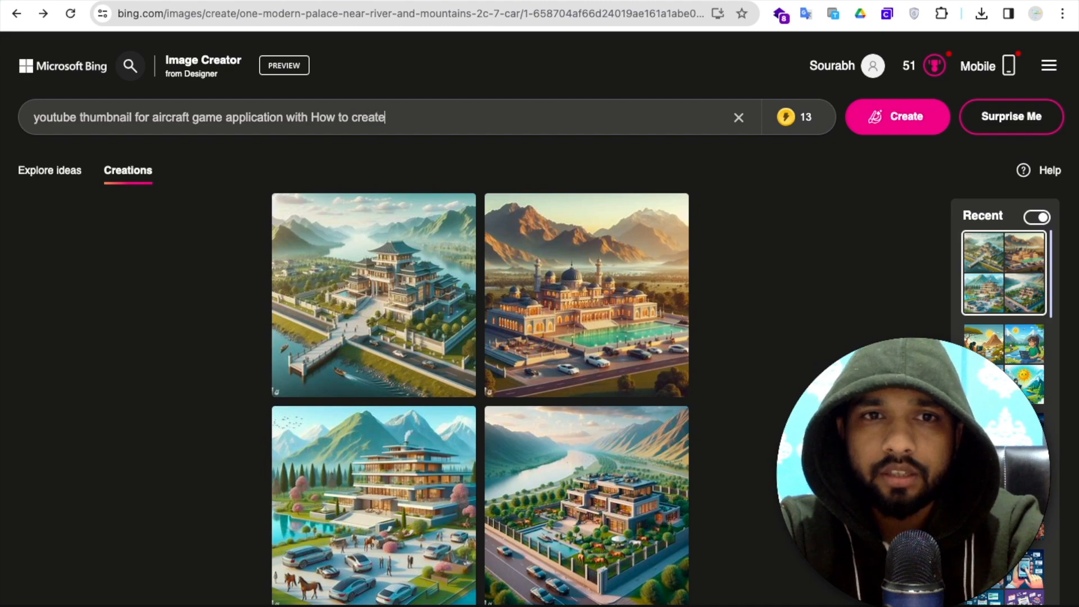
- Add "app title attractive bacckground" to the end of the thumbnail prompt and generate the images
type(" app titl")
type("attractive bacckground")
key("Return")
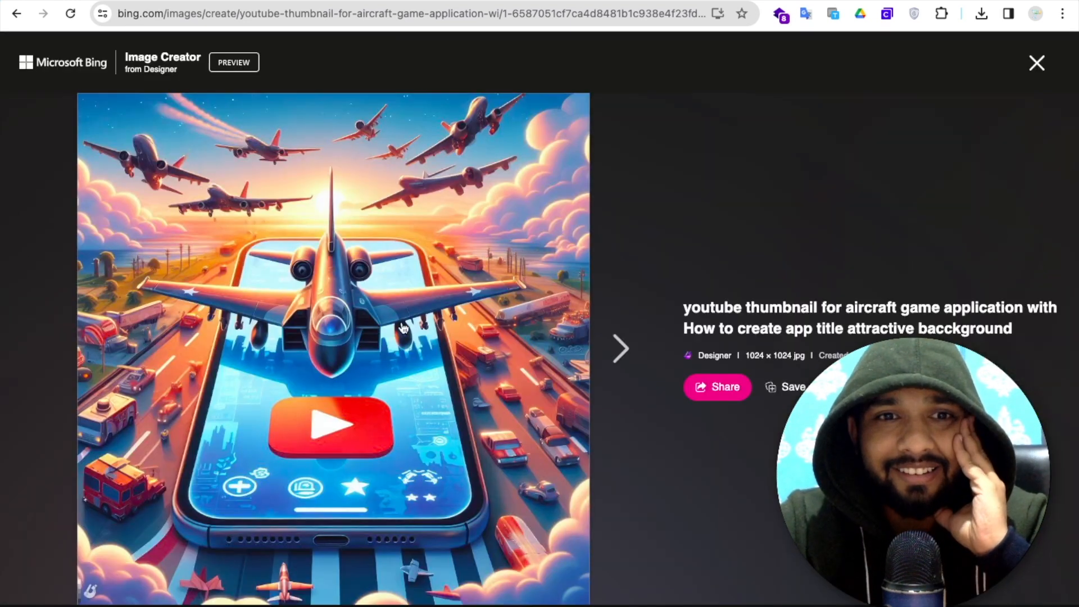
- Browse through the generated aircraft game thumbnail images at full size
left_click(612, 349)
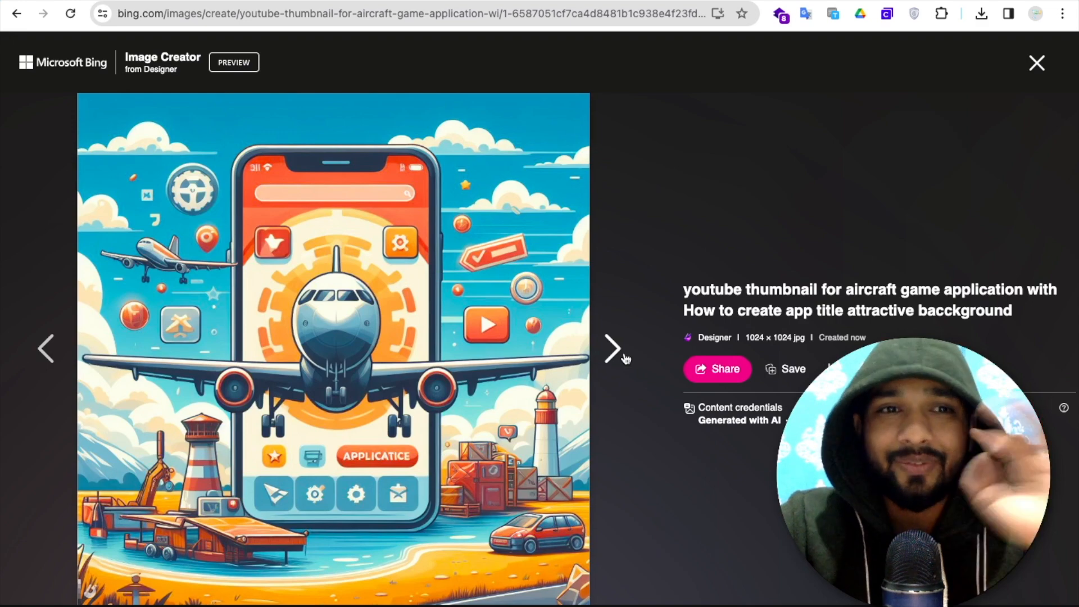
left_click(625, 358)
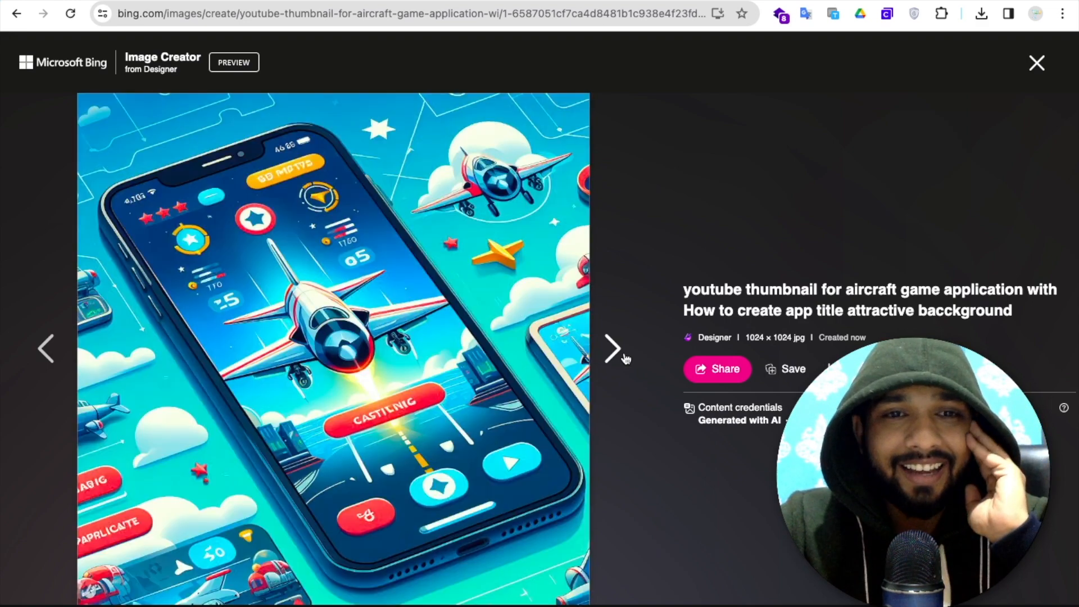